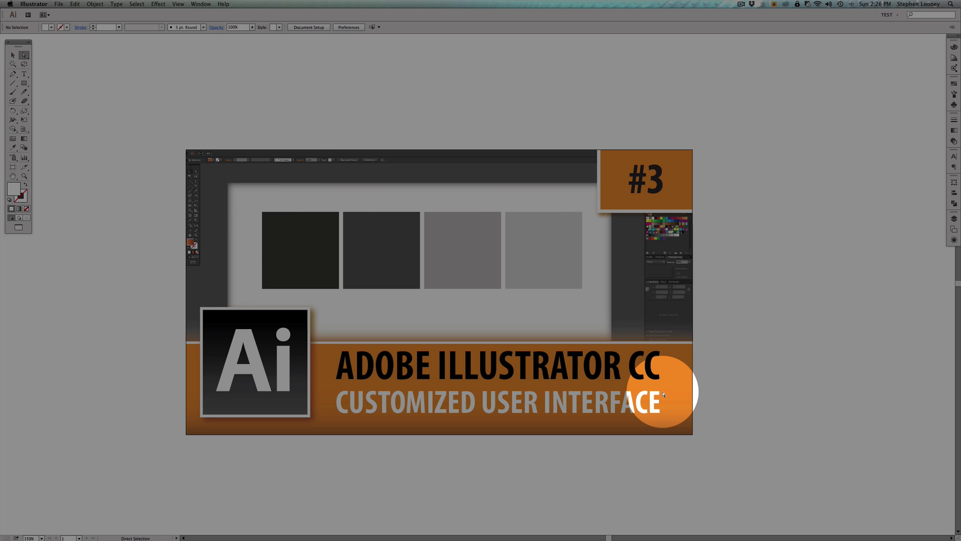
# - Expand the collapsed right-hand dock so Color, Swatches, Gradient, Character, Transform and Layers show in full
pyautogui.click(958, 37)
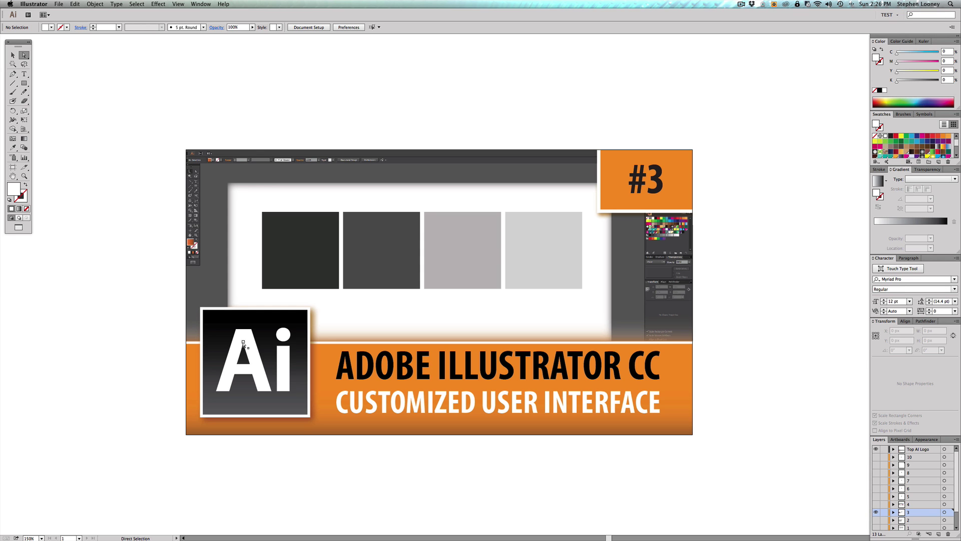
# - Open the User Interface preferences and move the dialog aside
pyautogui.click(34, 5)
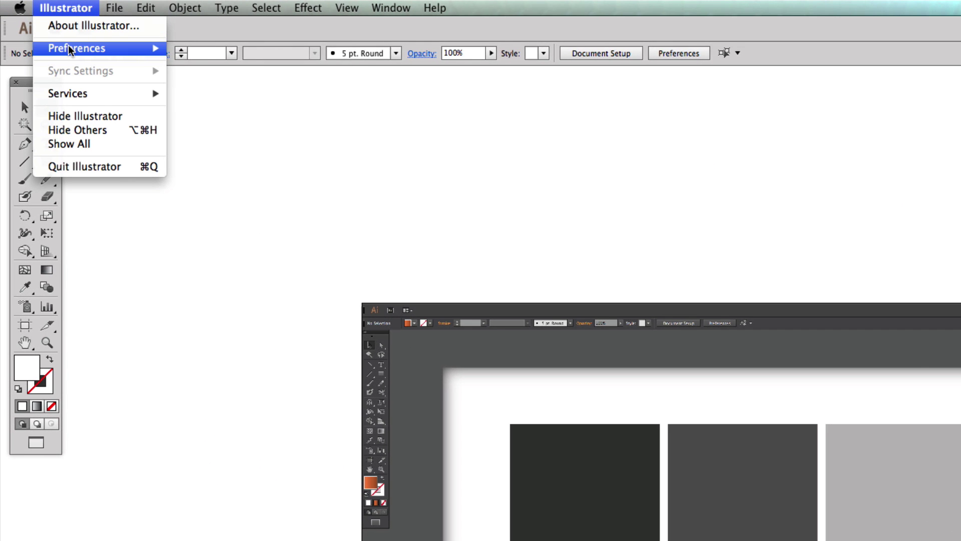
pyautogui.moveTo(115, 50)
pyautogui.click(223, 215)
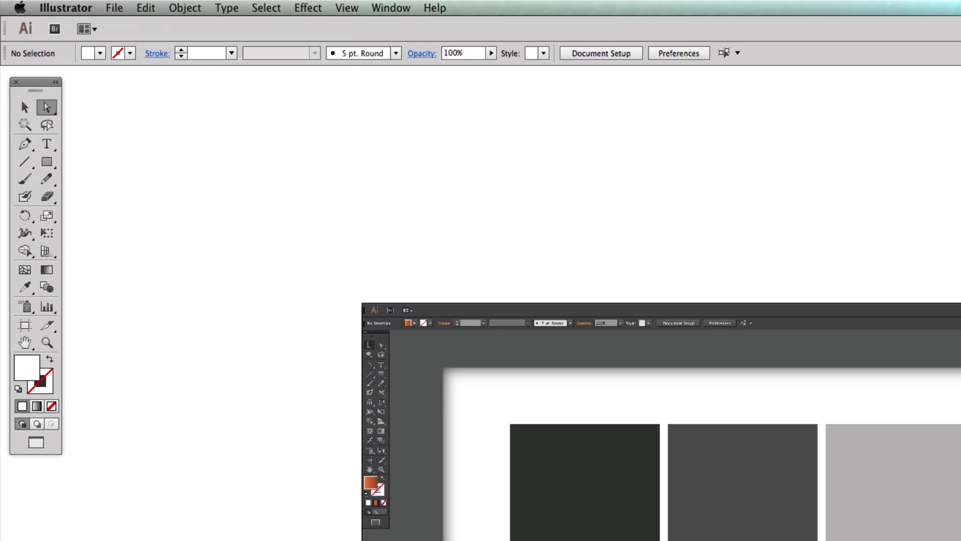
pyautogui.moveTo(905, 257); pyautogui.dragTo(960, 243)
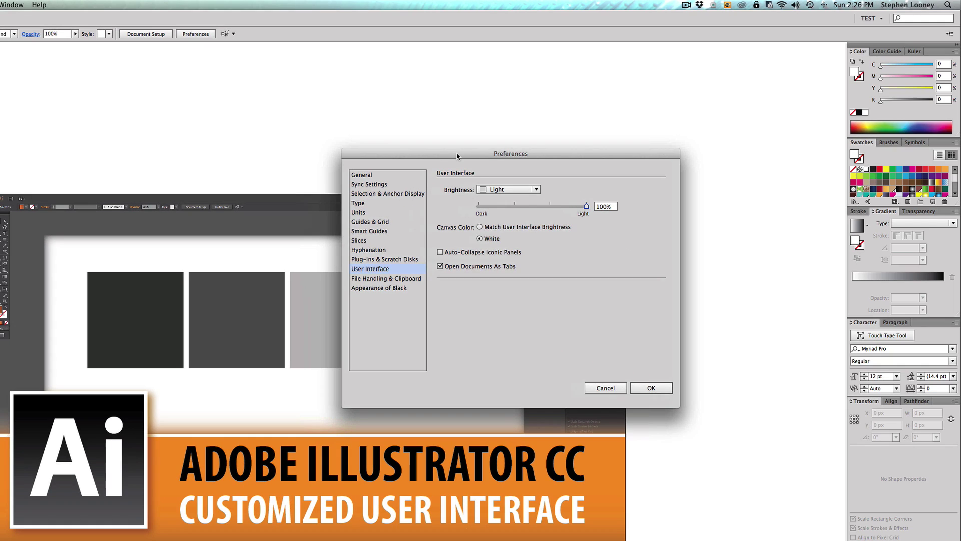
# - Try Brightness at Medium Light, Medium Dark and Dark, then slide it back to Light
pyautogui.click(510, 189)
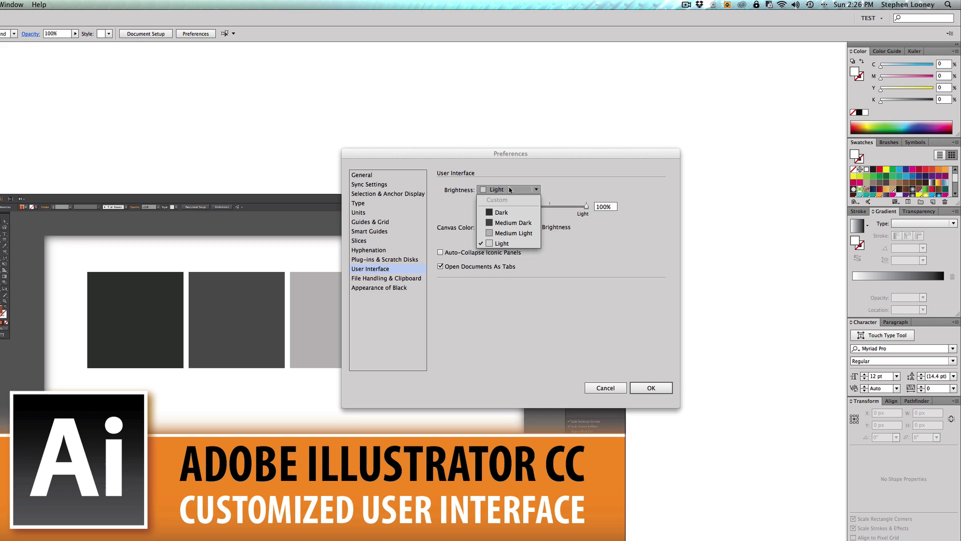
pyautogui.click(512, 233)
pyautogui.click(517, 192)
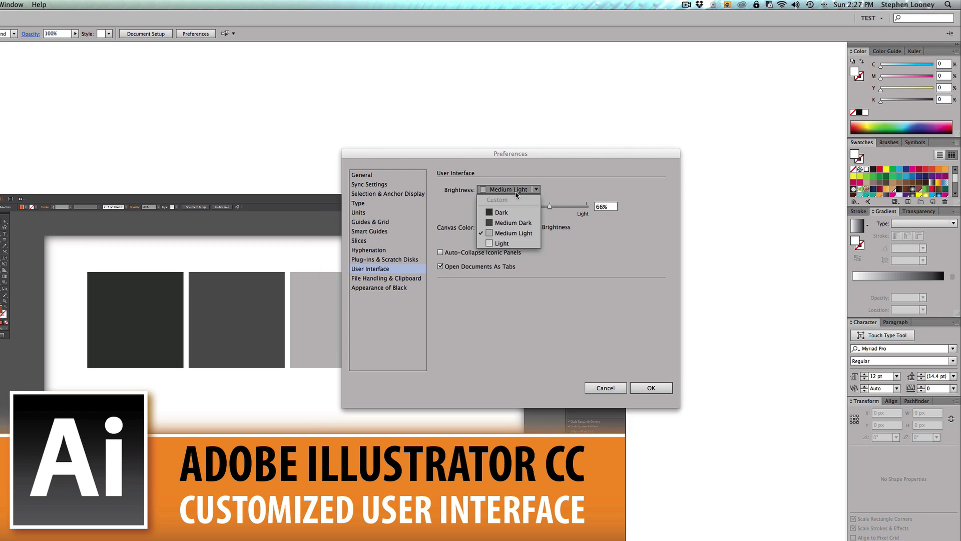
pyautogui.click(512, 222)
pyautogui.click(512, 196)
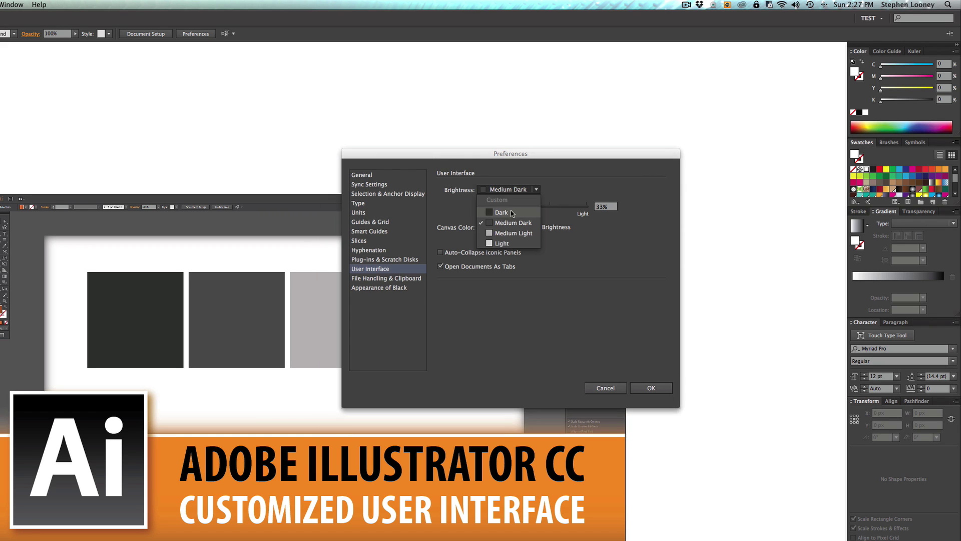
pyautogui.click(511, 212)
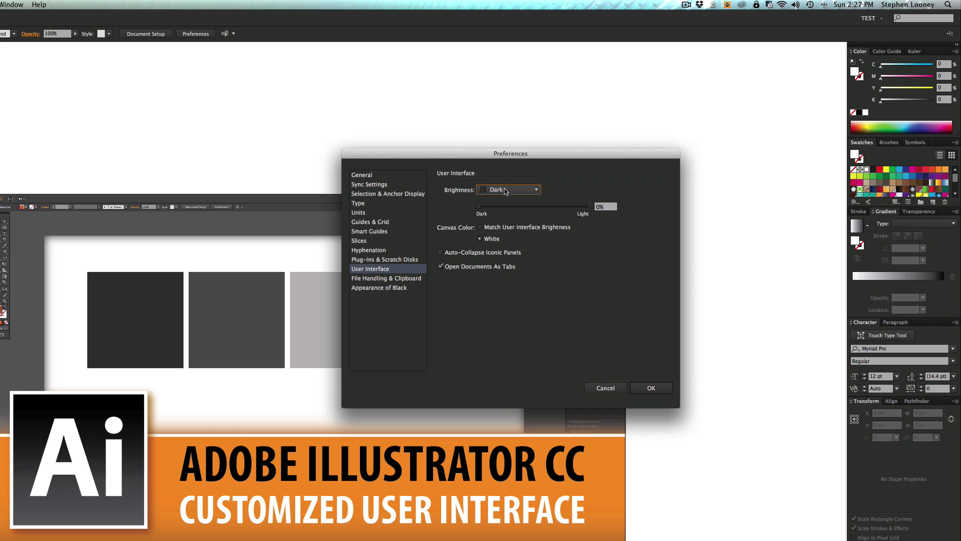
pyautogui.click(481, 206)
pyautogui.moveTo(484, 208); pyautogui.dragTo(594, 211)
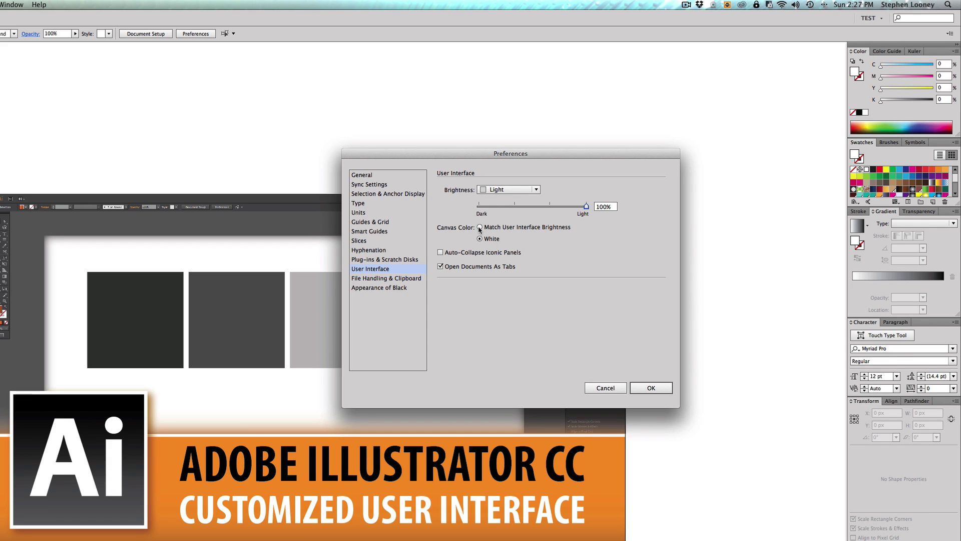
# - Set Brightness to Dark with Canvas Color on Match User Interface Brightness, and confirm with OK
pyautogui.moveTo(547, 155); pyautogui.dragTo(671, 161)
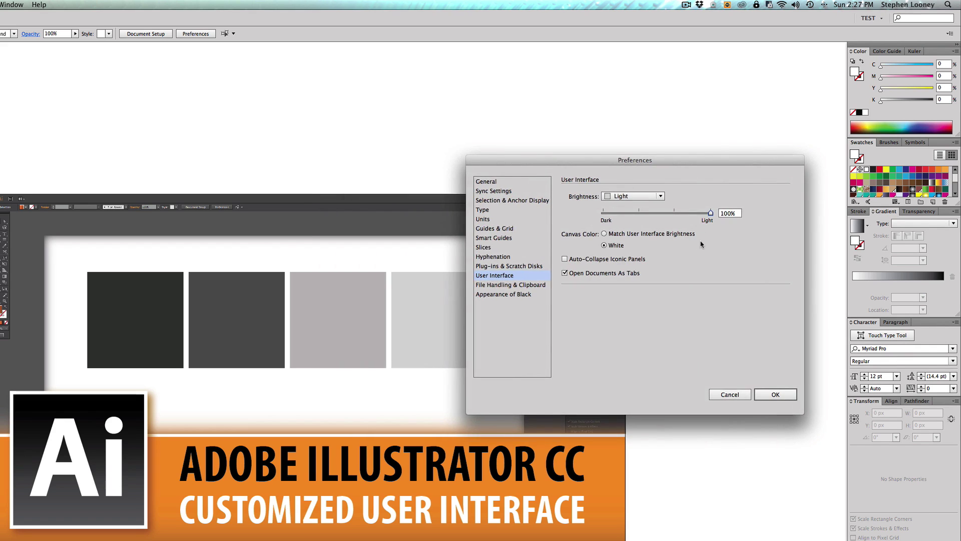
pyautogui.click(605, 234)
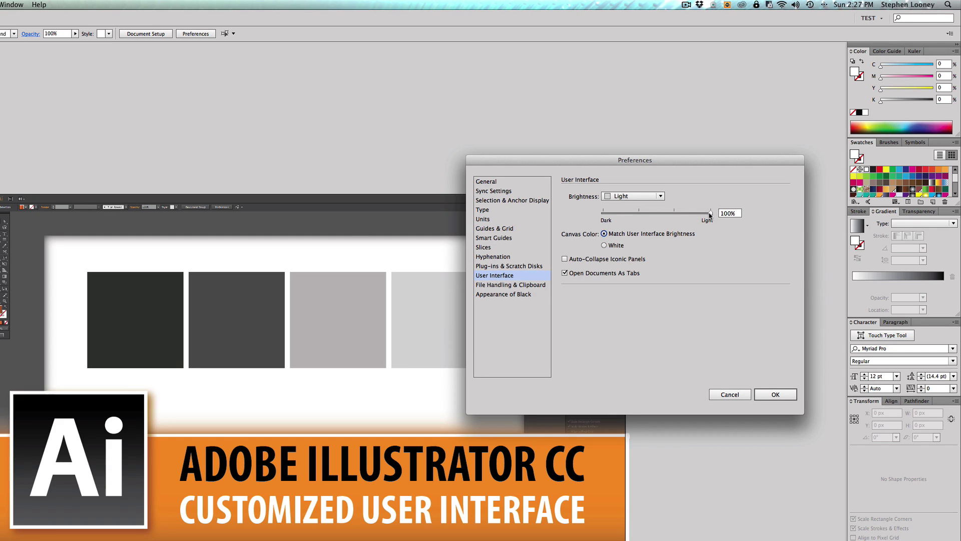
pyautogui.moveTo(710, 215); pyautogui.dragTo(590, 215)
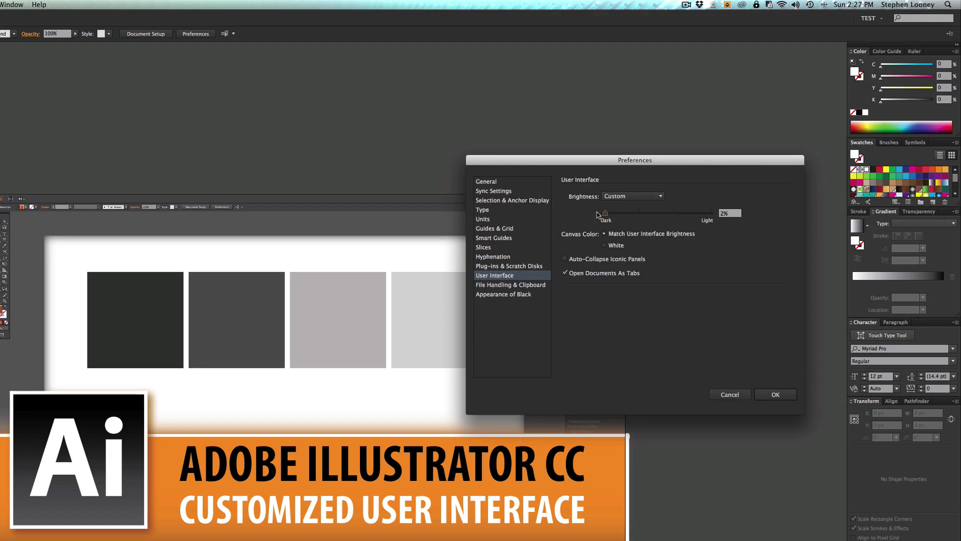
pyautogui.click(605, 245)
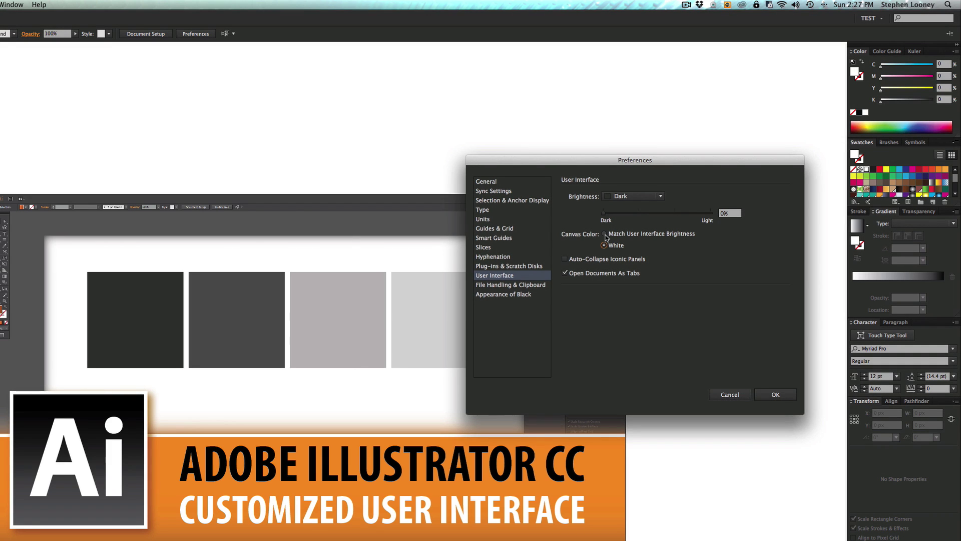
pyautogui.click(604, 234)
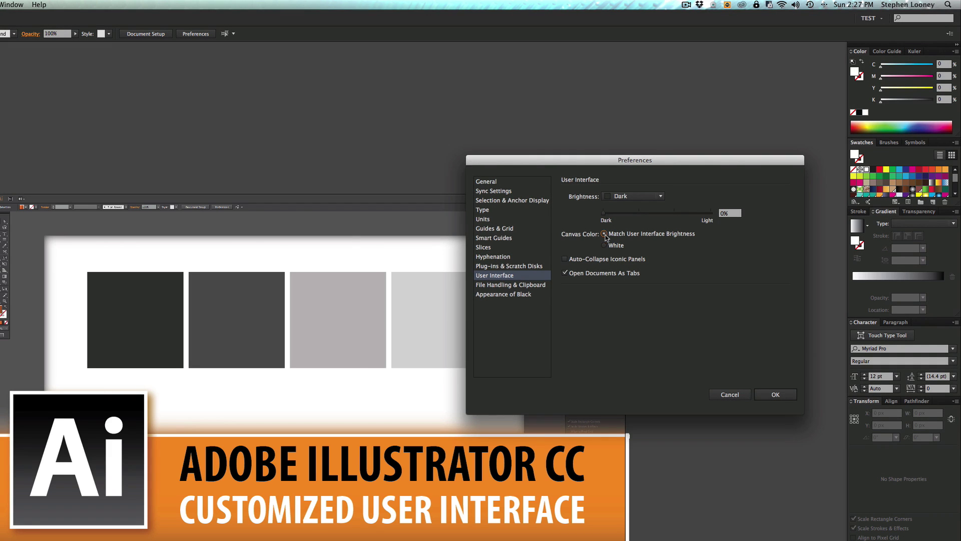
pyautogui.click(779, 395)
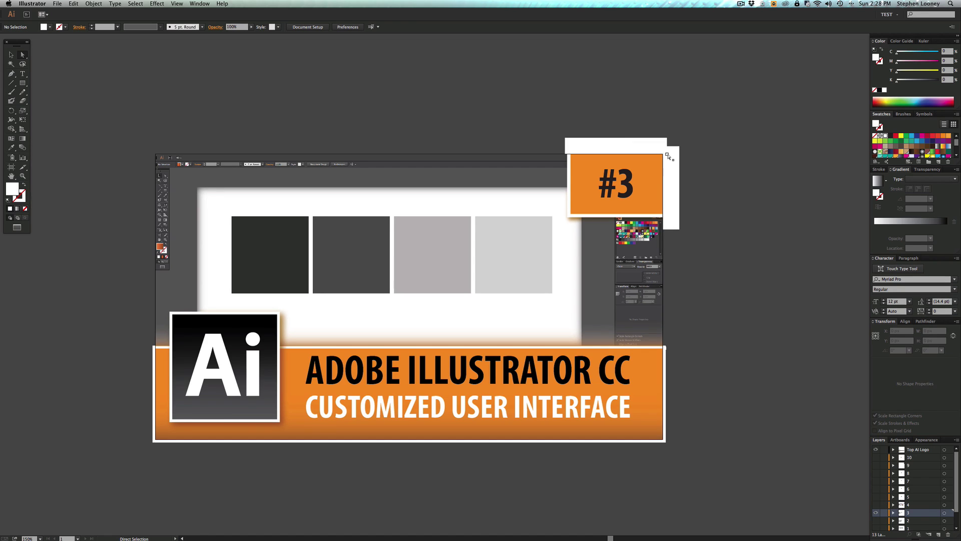
# - Move the white bars beside the #3 card, then undo the vertical bar's move
pyautogui.click(667, 157)
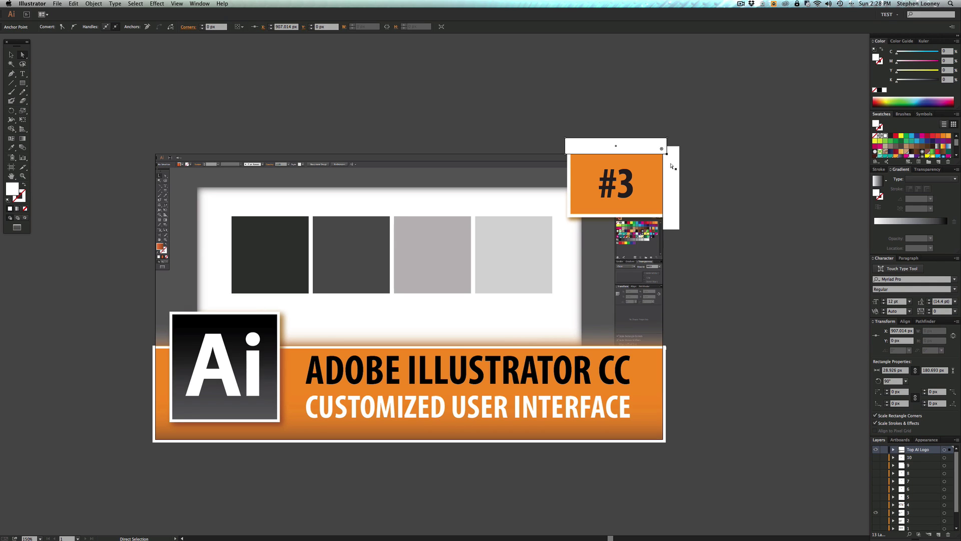
pyautogui.moveTo(580, 150); pyautogui.dragTo(754, 151)
pyautogui.moveTo(671, 170); pyautogui.dragTo(776, 169)
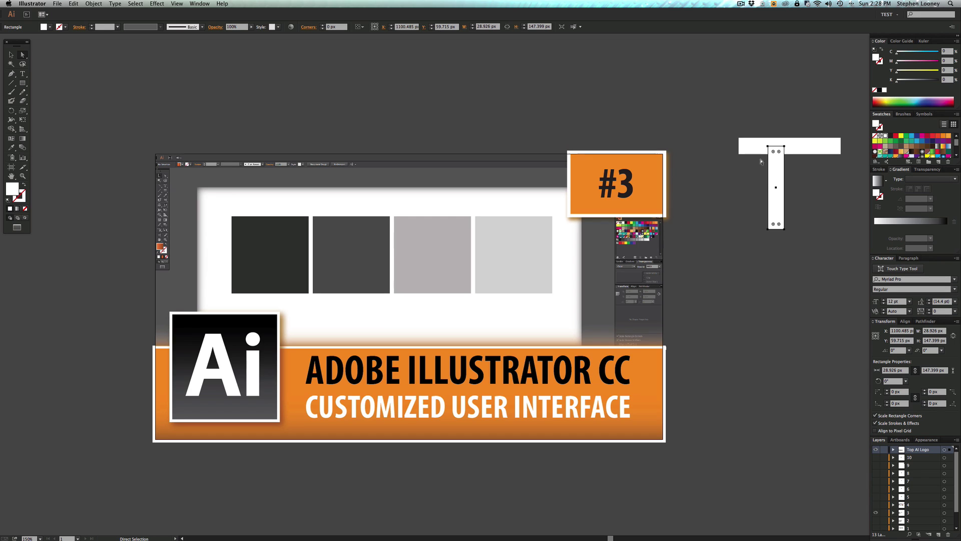
pyautogui.press('super+z')
pyautogui.press('super+z')
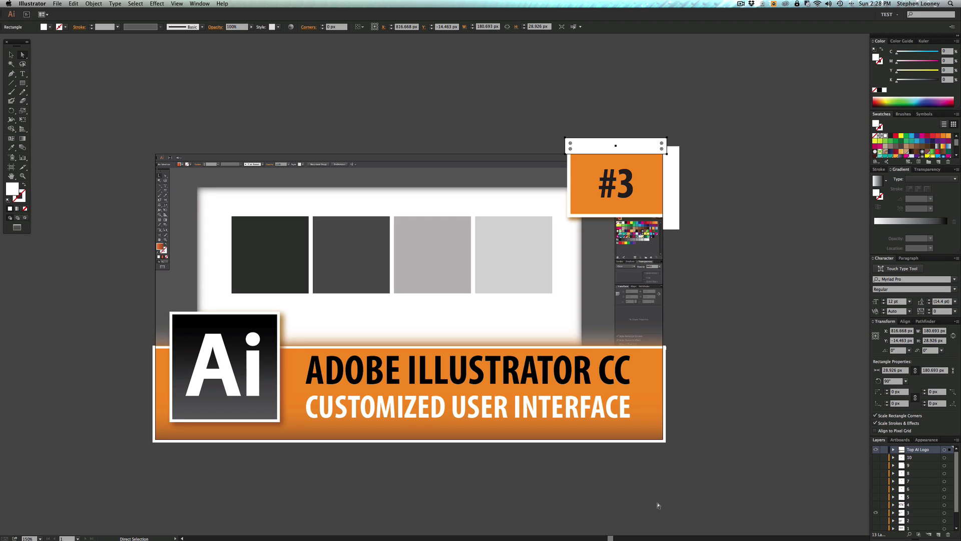
# - Select both white bars and give them a sampled dark grey fill
pyautogui.click(548, 109)
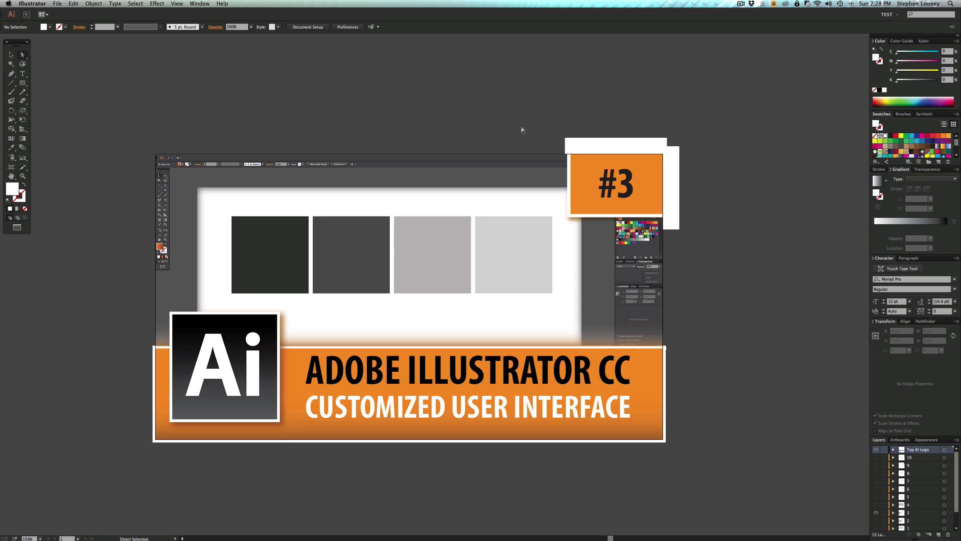
pyautogui.click(613, 145)
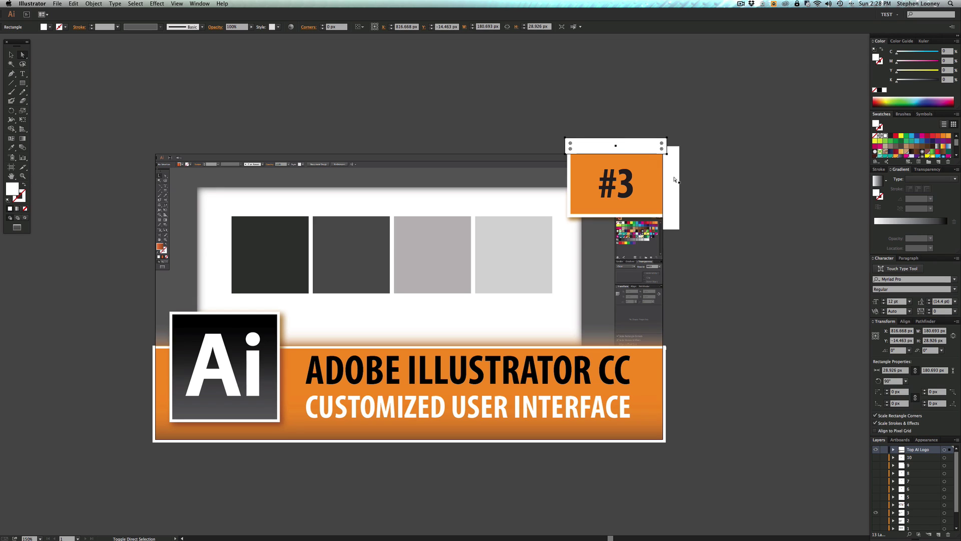
pyautogui.keyDown('shift'); pyautogui.click(667, 165); pyautogui.keyUp('shift')
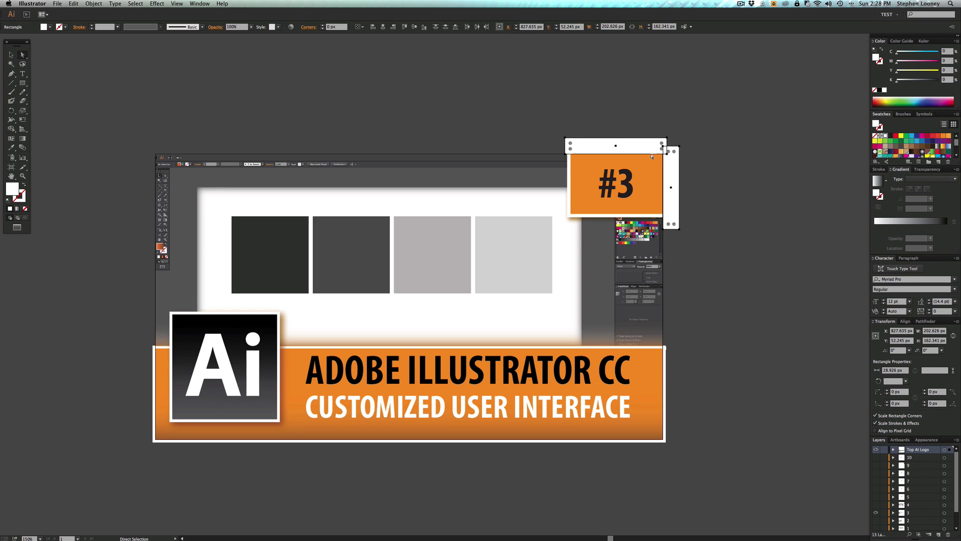
pyautogui.click(11, 147)
pyautogui.click(586, 126)
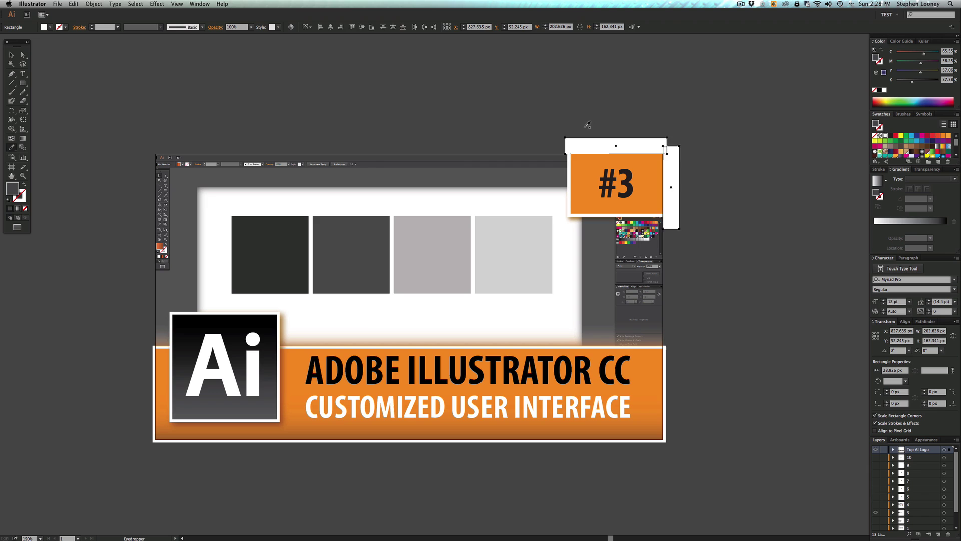
# - Deselect the bars and zoom the view out to 100%
pyautogui.press('a')
pyautogui.click(719, 121)
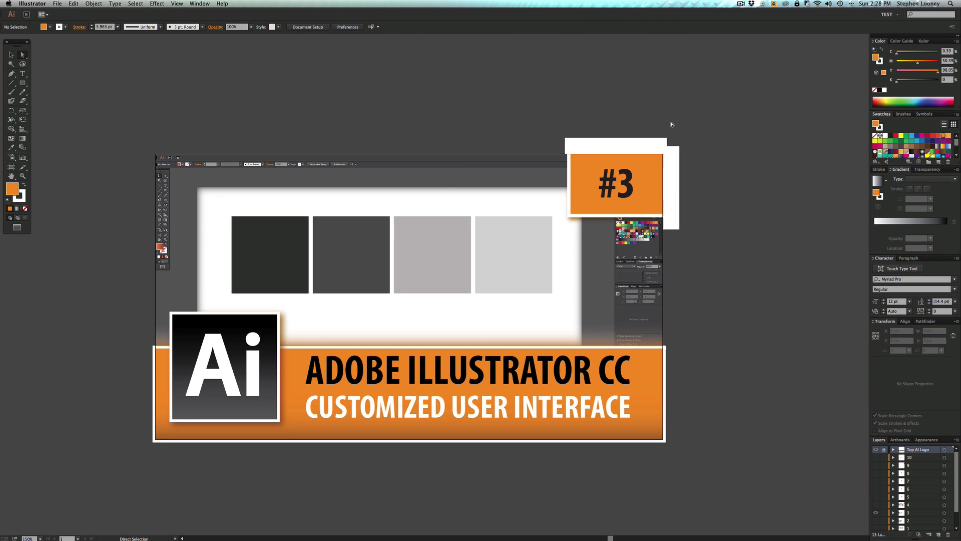
pyautogui.press('z')
pyautogui.keyDown('alt'); pyautogui.click(459, 277); pyautogui.keyUp('alt')
pyautogui.press('a')
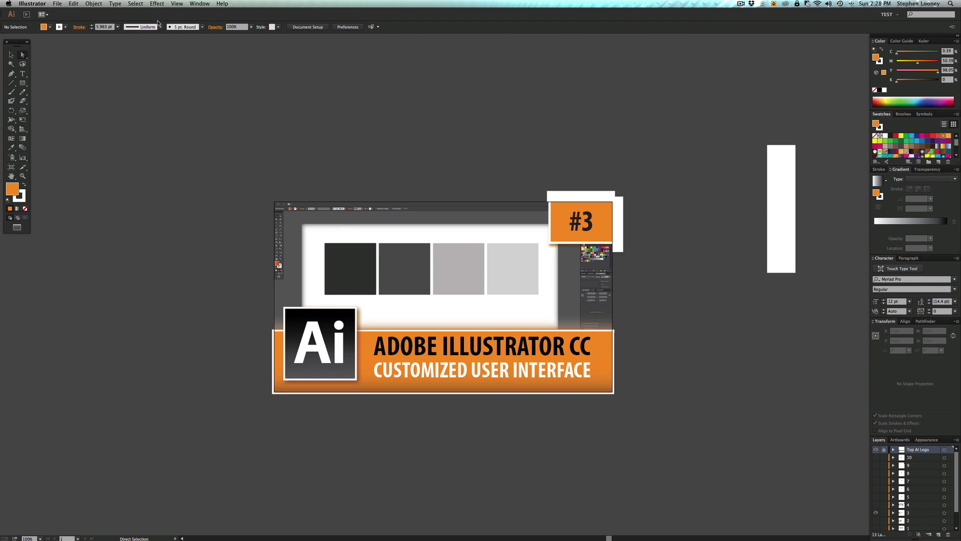
# - Set Canvas Color to White in the User Interface preferences and confirm
pyautogui.click(28, 3)
pyautogui.moveTo(61, 24)
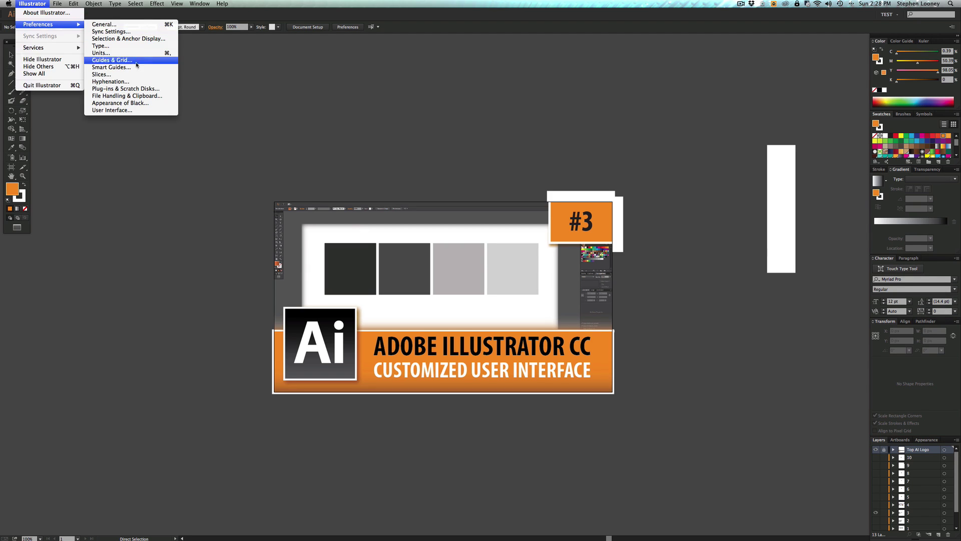
pyautogui.click(137, 110)
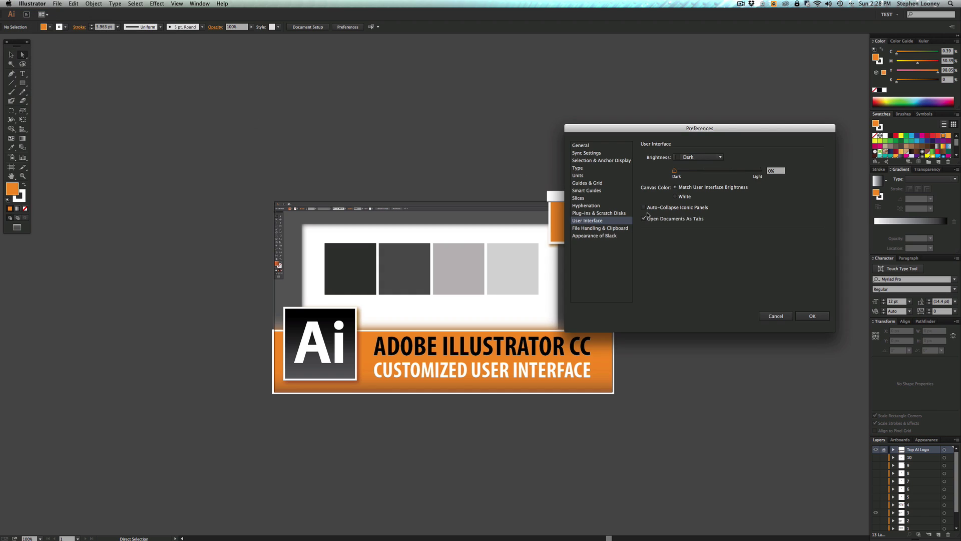
pyautogui.click(684, 196)
pyautogui.click(801, 315)
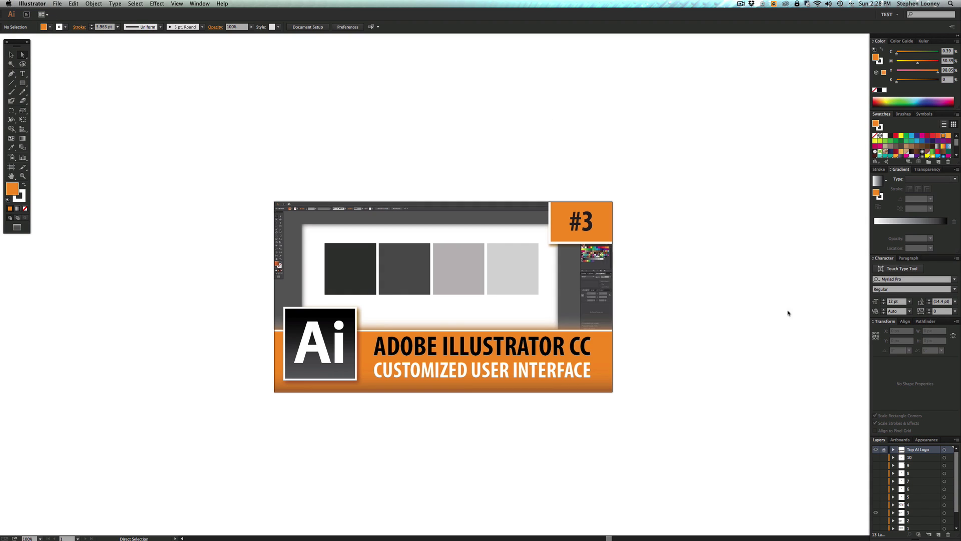
# - Zoom far out to see the white canvas, then return to the thumbnail logo at 100%
pyautogui.press('z')
pyautogui.keyDown('alt'); pyautogui.click(457, 303); pyautogui.keyUp('alt')
pyautogui.keyDown('alt'); pyautogui.click(453, 304); pyautogui.keyUp('alt')
pyautogui.keyDown('alt'); pyautogui.click(447, 305); pyautogui.keyUp('alt')
pyautogui.keyDown('alt'); pyautogui.click(496, 295); pyautogui.keyUp('alt')
pyautogui.keyDown('alt'); pyautogui.click(551, 283); pyautogui.keyUp('alt')
pyautogui.keyDown('alt'); pyautogui.click(596, 272); pyautogui.keyUp('alt')
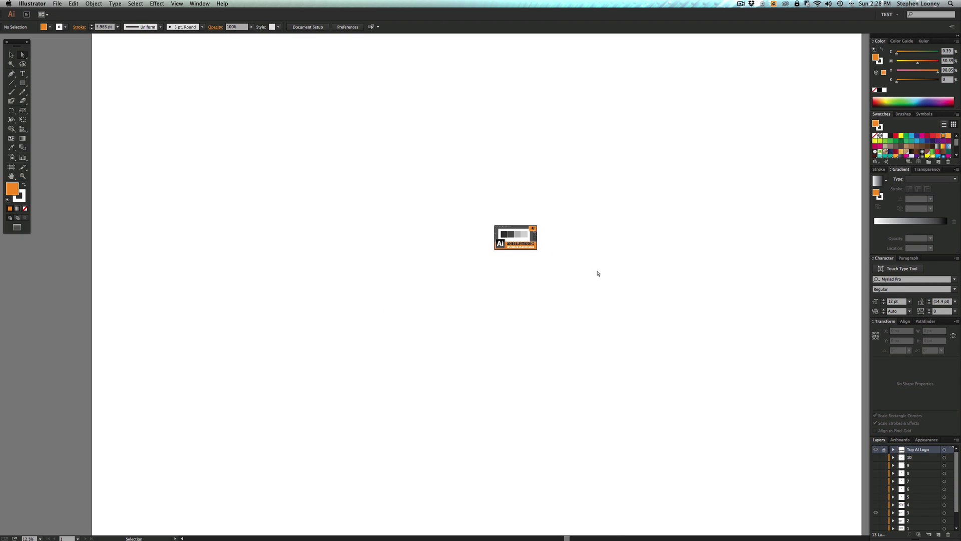
pyautogui.keyDown('alt'); pyautogui.click(549, 269); pyautogui.keyUp('alt')
pyautogui.press('a')
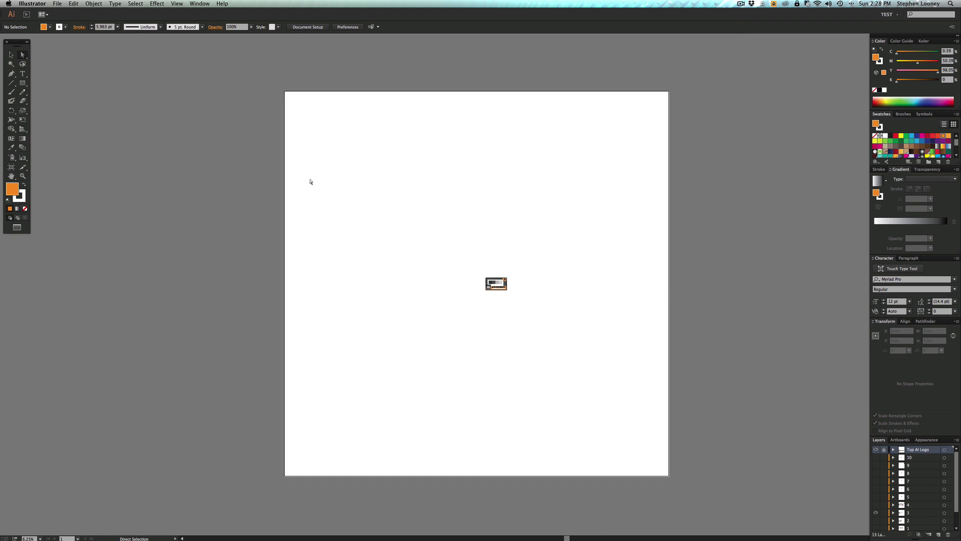
pyautogui.press('z')
pyautogui.moveTo(482, 276); pyautogui.dragTo(540, 306)
pyautogui.press('super+1')
pyautogui.press('a')
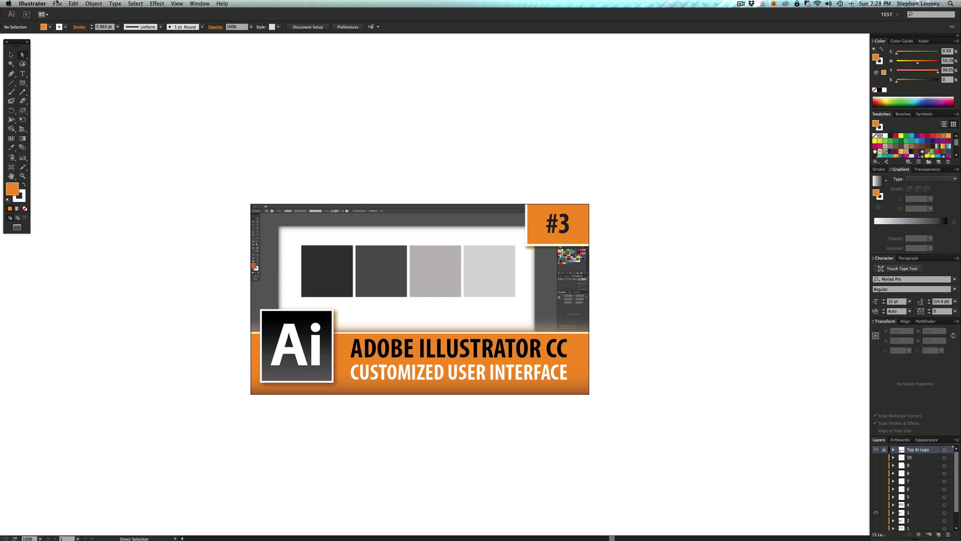
# - Turn on Auto-Collapse Iconic Panels in the User Interface preferences
pyautogui.click(32, 3)
pyautogui.moveTo(41, 25)
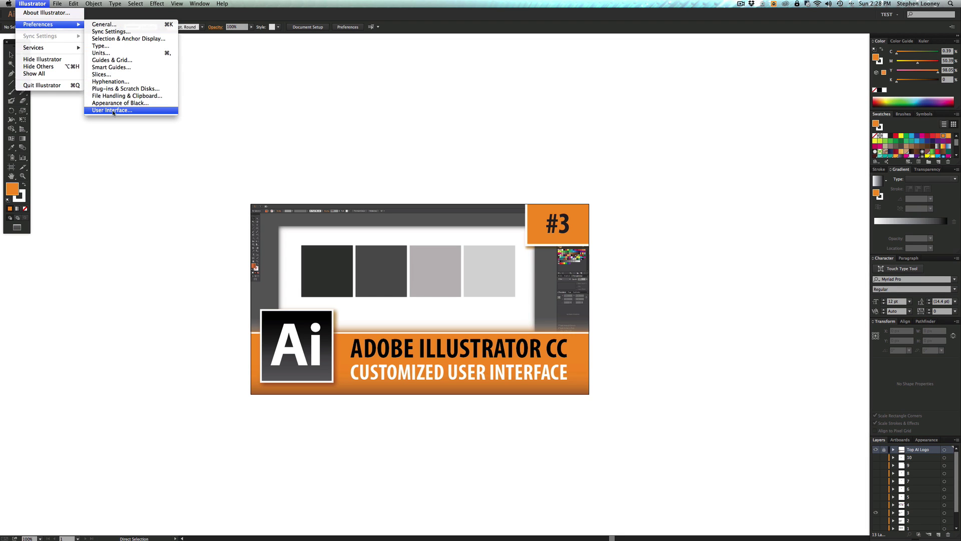
pyautogui.click(120, 99)
pyautogui.moveTo(652, 128); pyautogui.dragTo(573, 125)
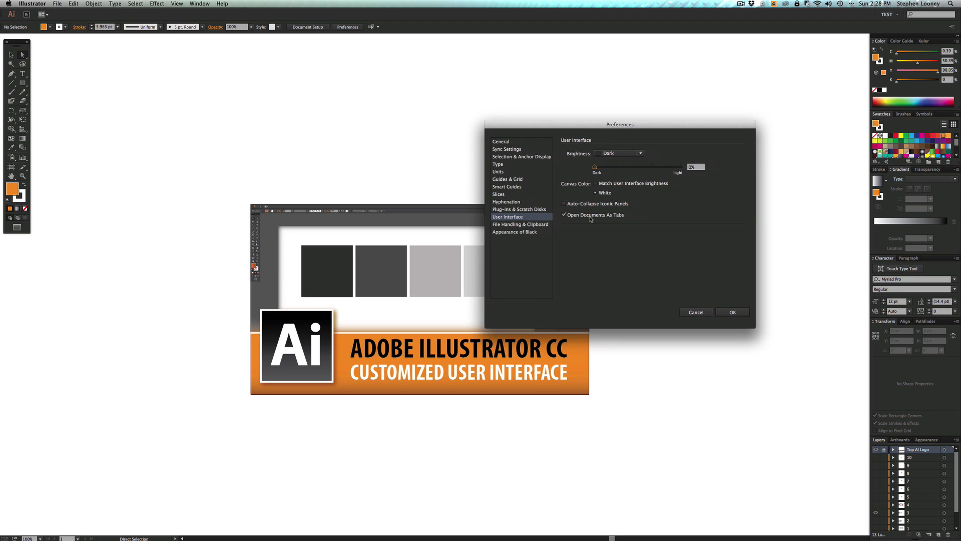
pyautogui.click(564, 204)
pyautogui.click(739, 316)
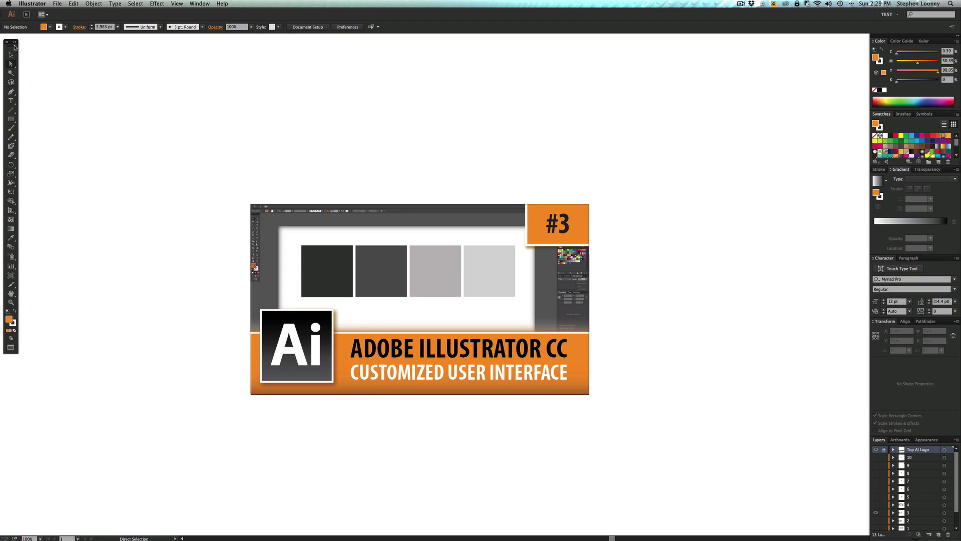
# - Collapse the right dock to icons and test the Color panel, shifting the fill to olive
pyautogui.click(958, 38)
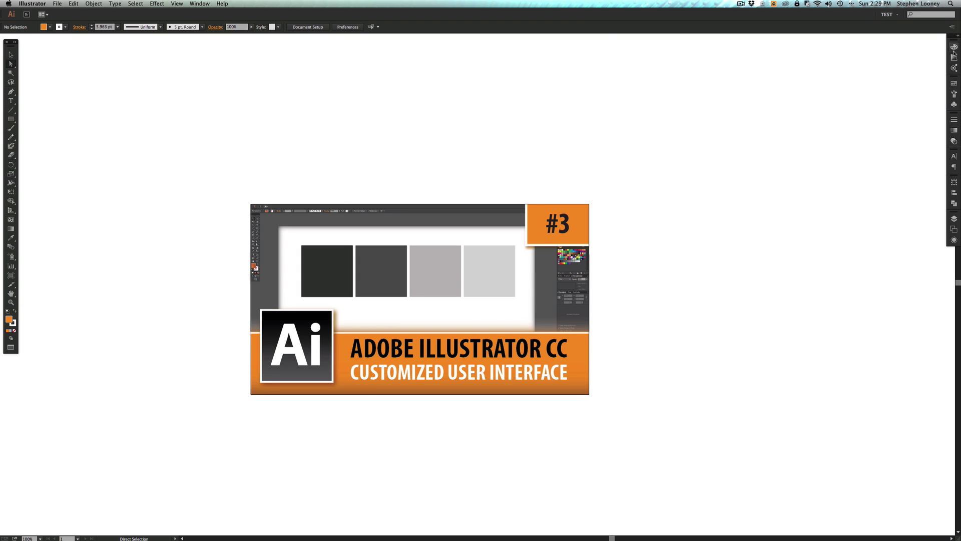
pyautogui.click(954, 48)
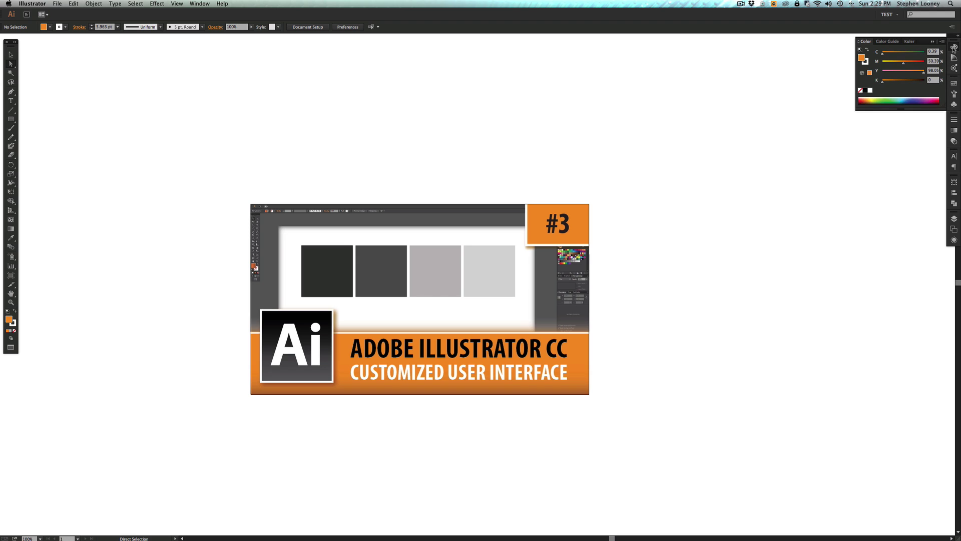
pyautogui.click(895, 54)
pyautogui.click(802, 63)
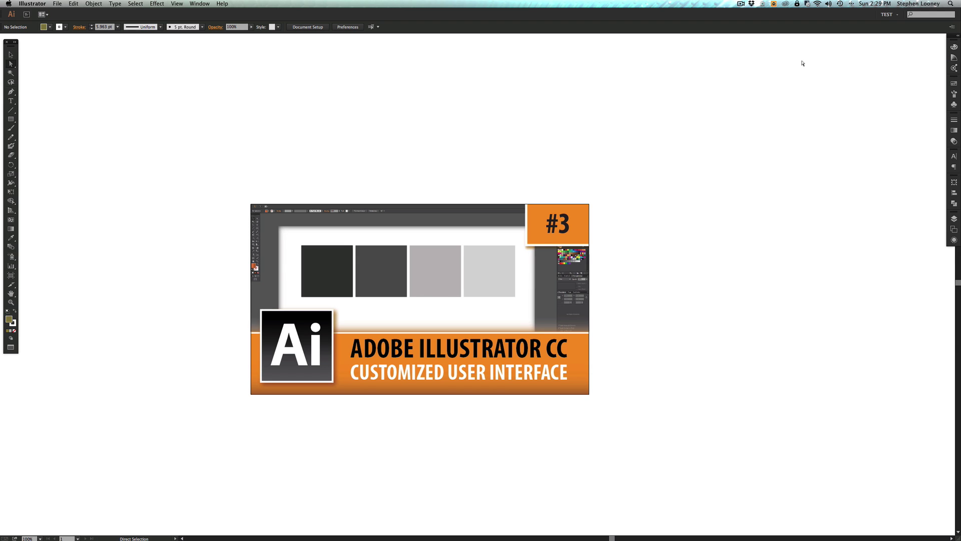
pyautogui.click(10, 81)
# - Create the new document Untitled-2 with default settings and show the toolbar in two columns
pyautogui.click(58, 3)
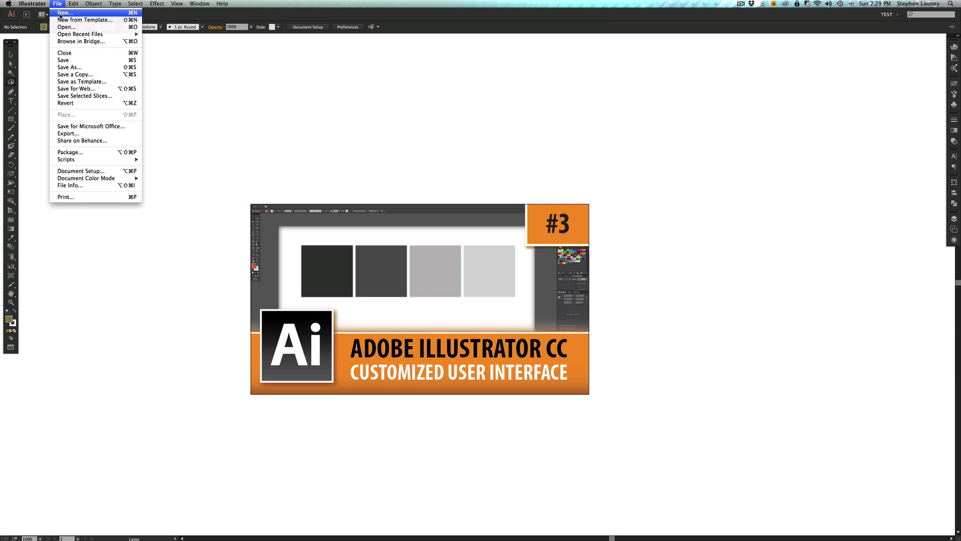
pyautogui.click(65, 13)
pyautogui.press('Return')
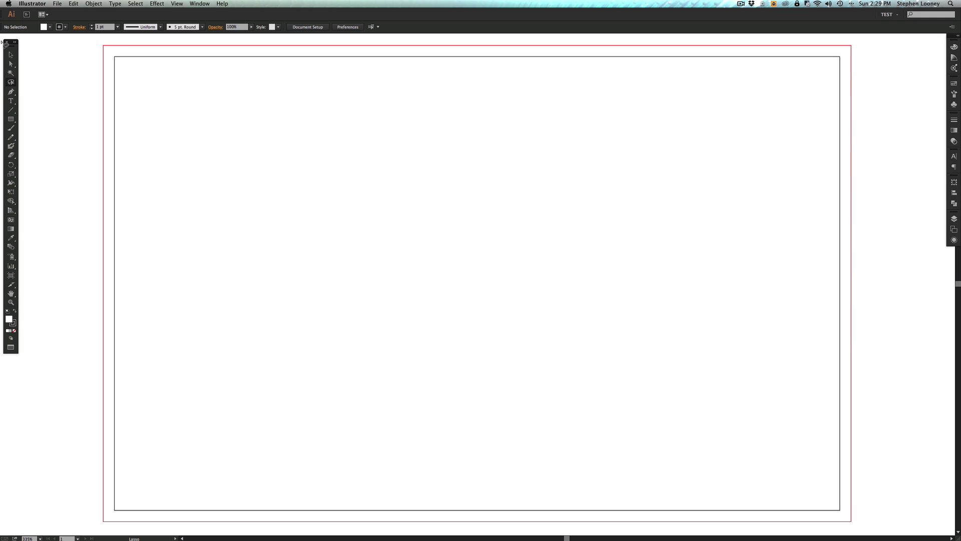
pyautogui.click(15, 44)
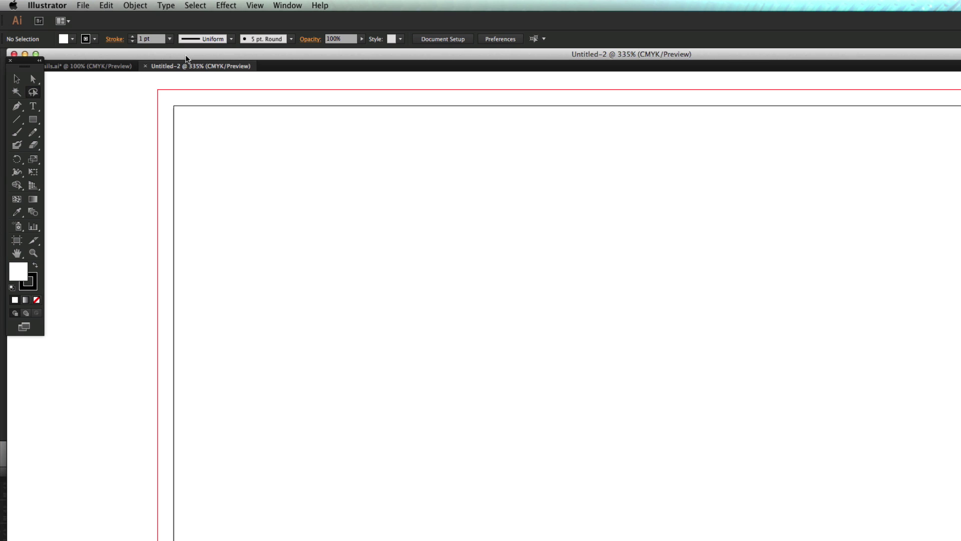
pyautogui.click(104, 68)
pyautogui.click(169, 66)
# - Create Untitled-3 and switch between the Untitled-2 and Untitled-3 tabs, ending on Untitled-3
pyautogui.click(83, 6)
pyautogui.click(94, 18)
pyautogui.press('Return')
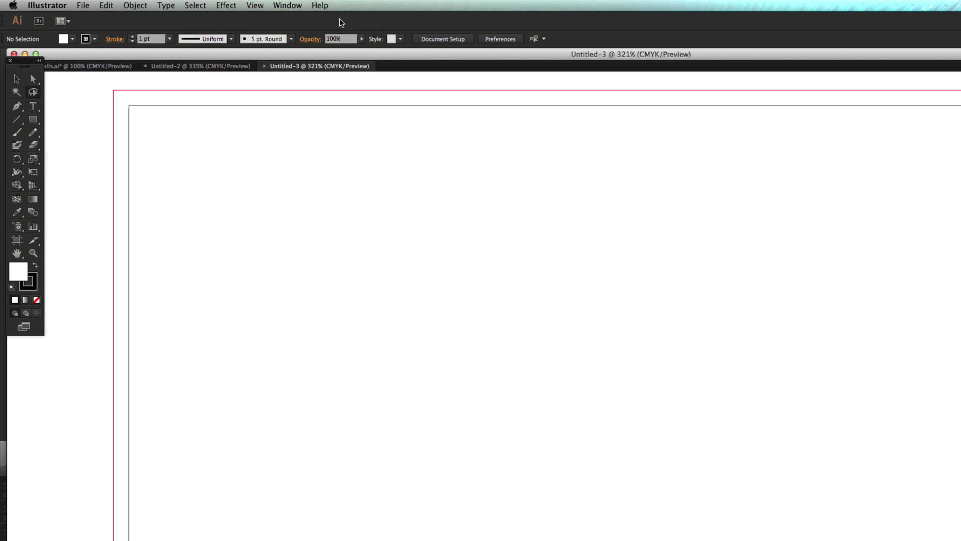
pyautogui.click(86, 5)
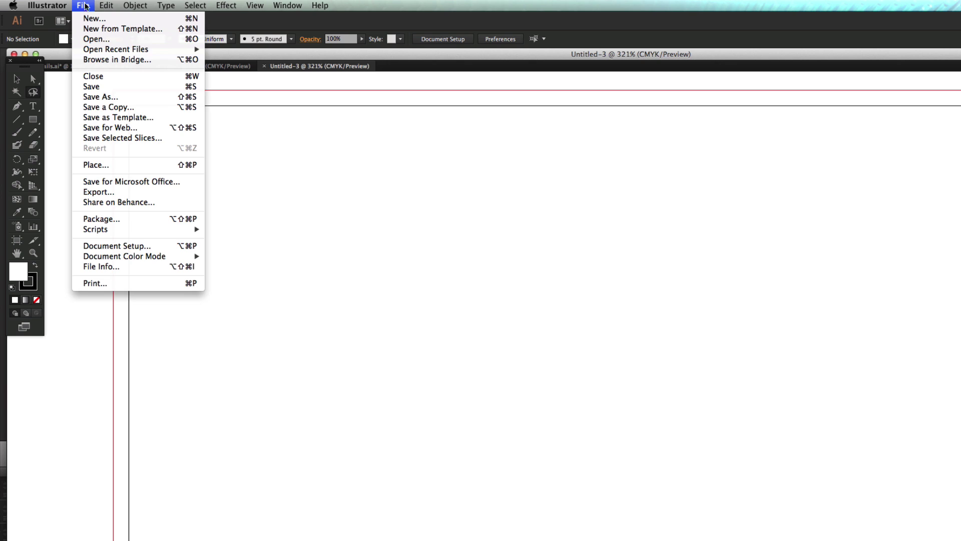
pyautogui.click(87, 3)
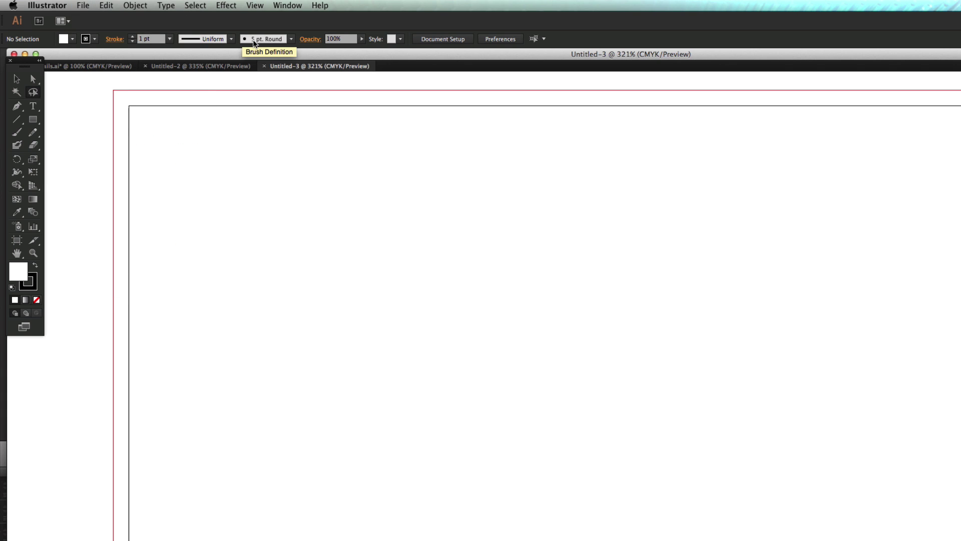
pyautogui.click(245, 66)
pyautogui.click(270, 66)
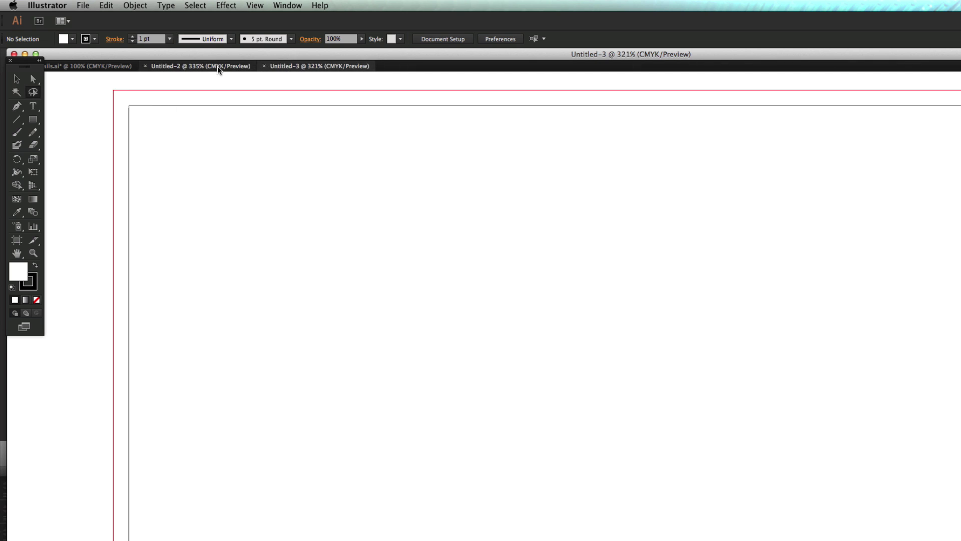
pyautogui.click(217, 66)
pyautogui.click(292, 65)
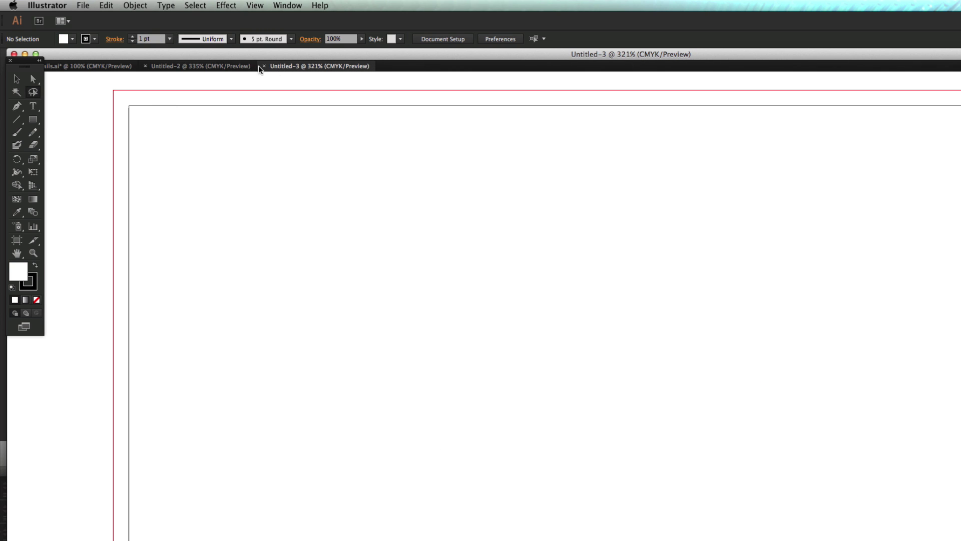